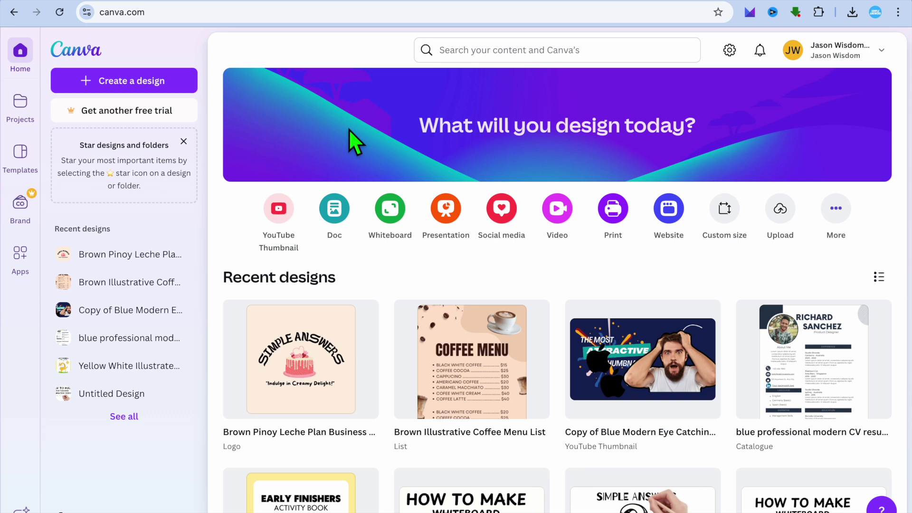
Search Canva's designs and templates for 'BUSINESS FLYER'
left_click(478, 58)
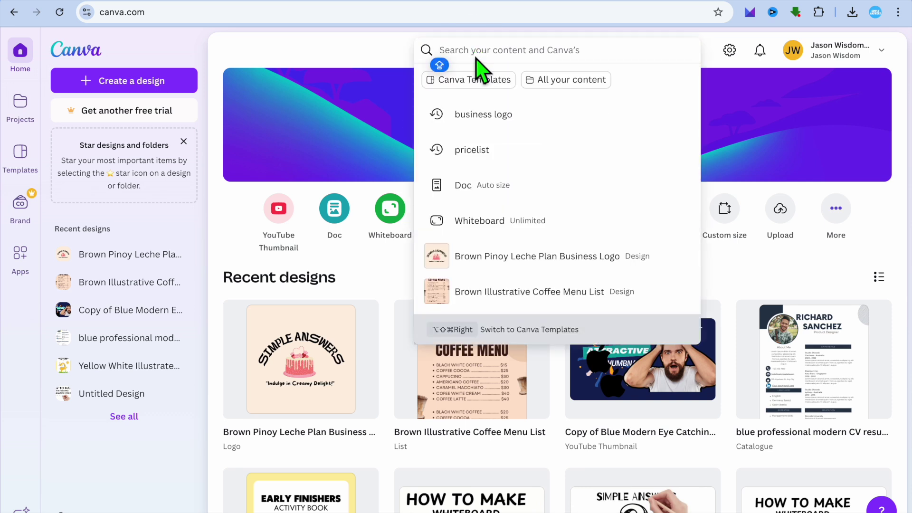
type("BUSIN")
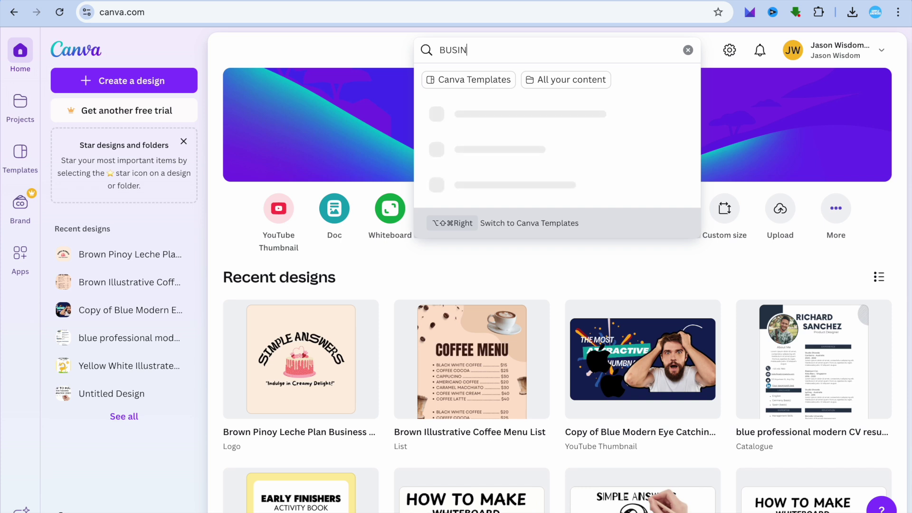
type("ESS FLY")
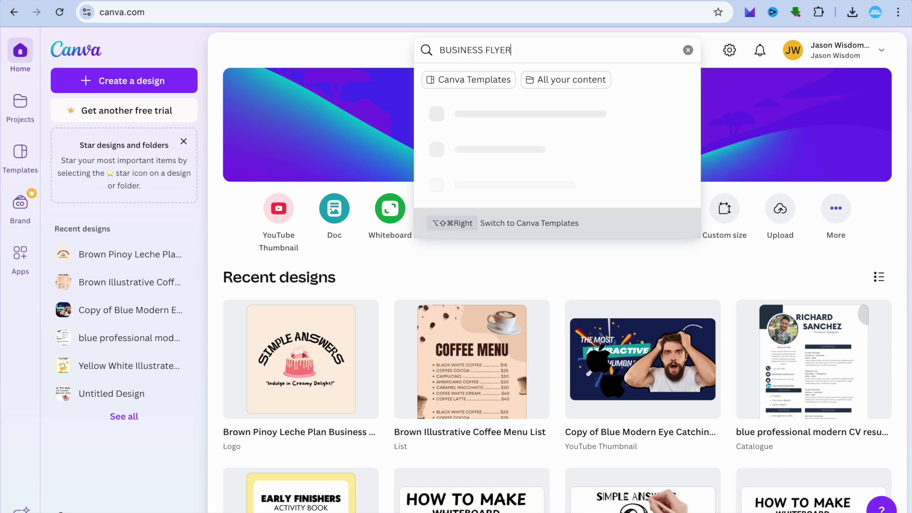
type("ER")
key("Return")
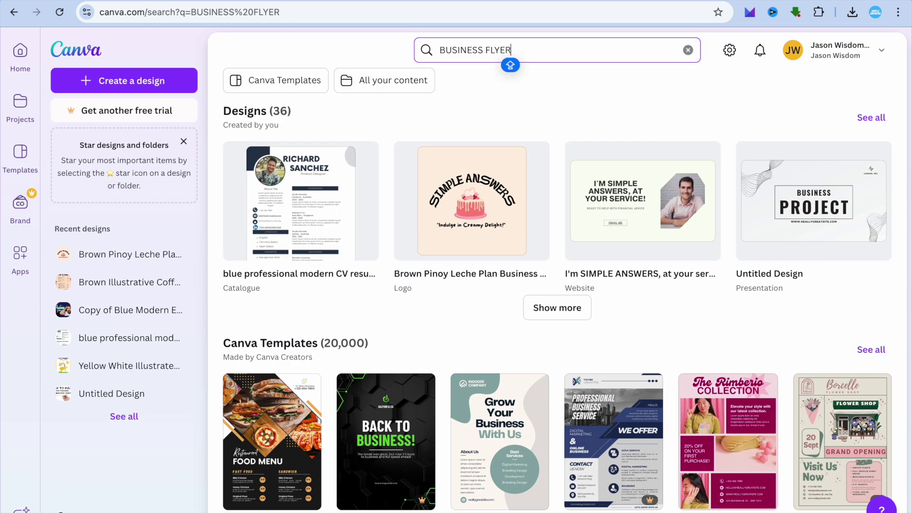
Show all Canva templates for 'BUSINESS FLYER' and browse down the template grid
left_click(868, 351)
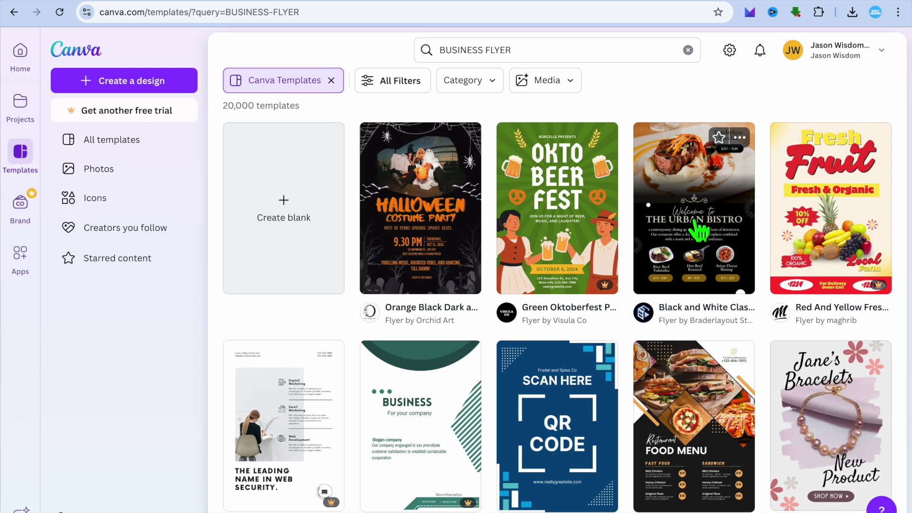
scroll(698, 232, "down", 2)
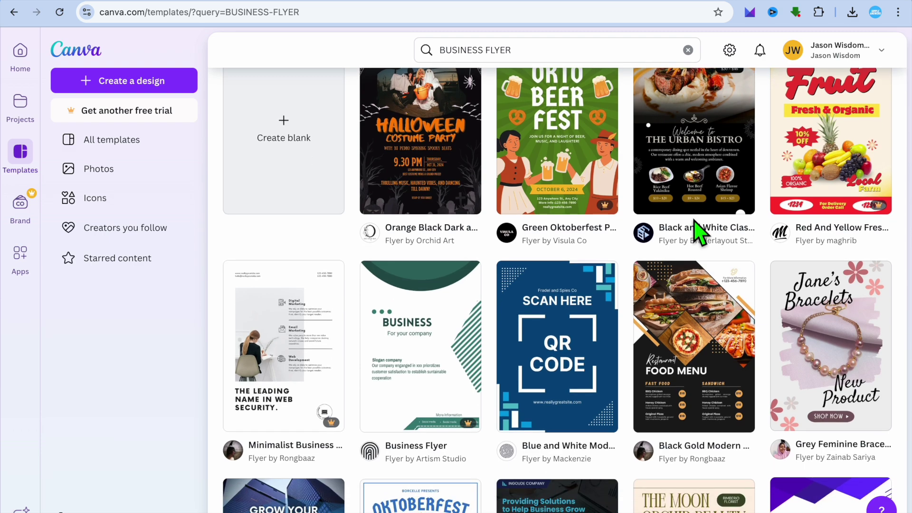
scroll(698, 233, "down", 8)
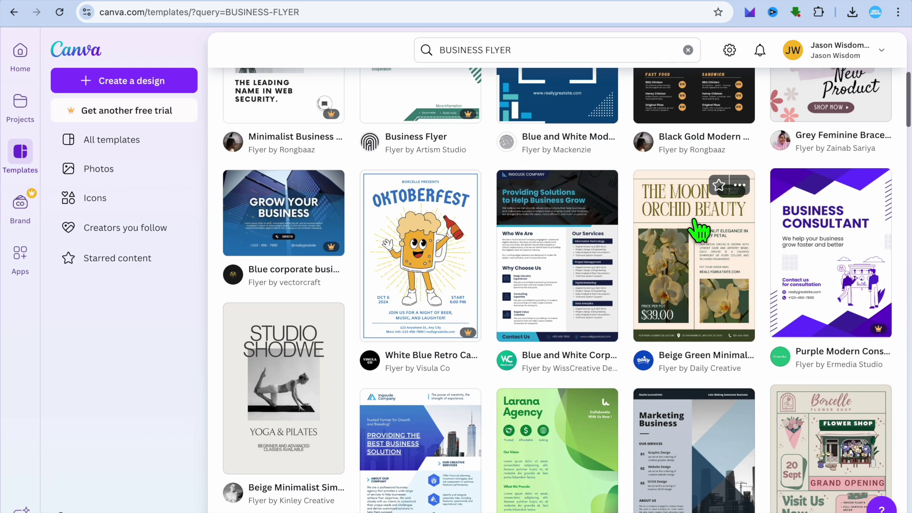
scroll(698, 233, "down", 1)
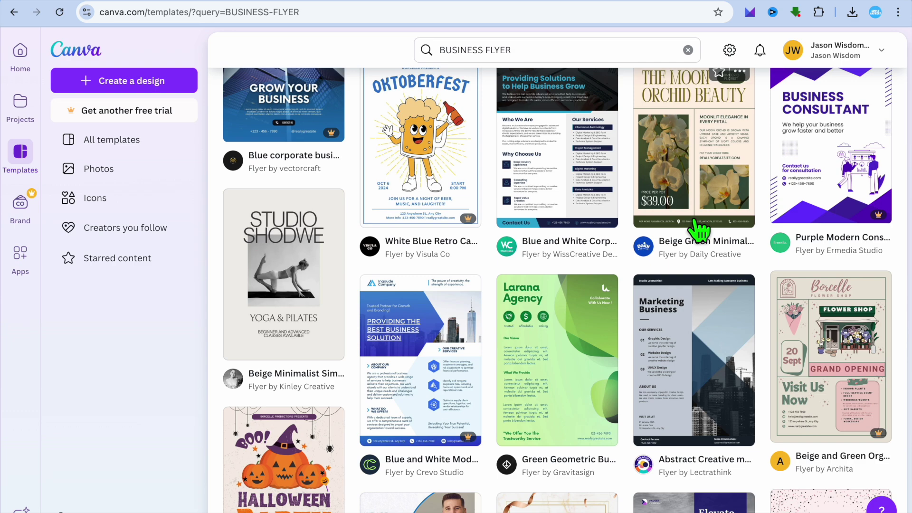
scroll(698, 231, "down", 7)
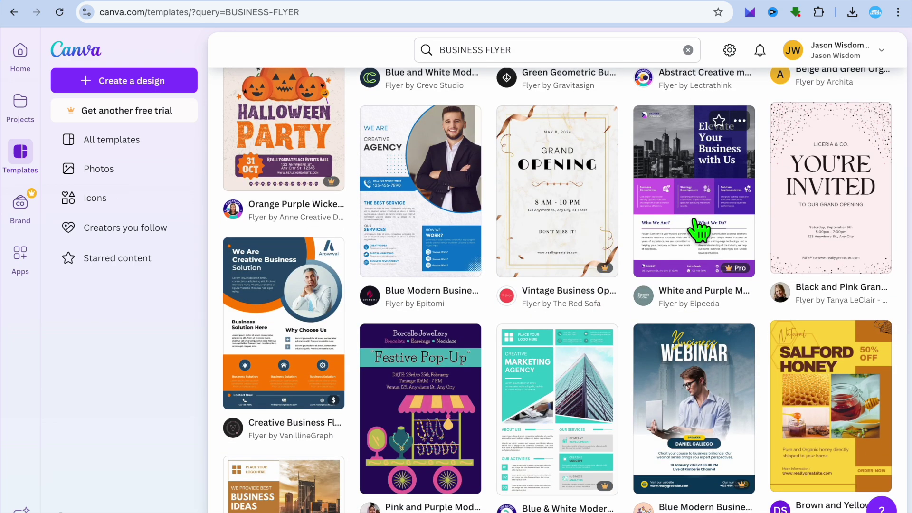
scroll(698, 232, "down", 8)
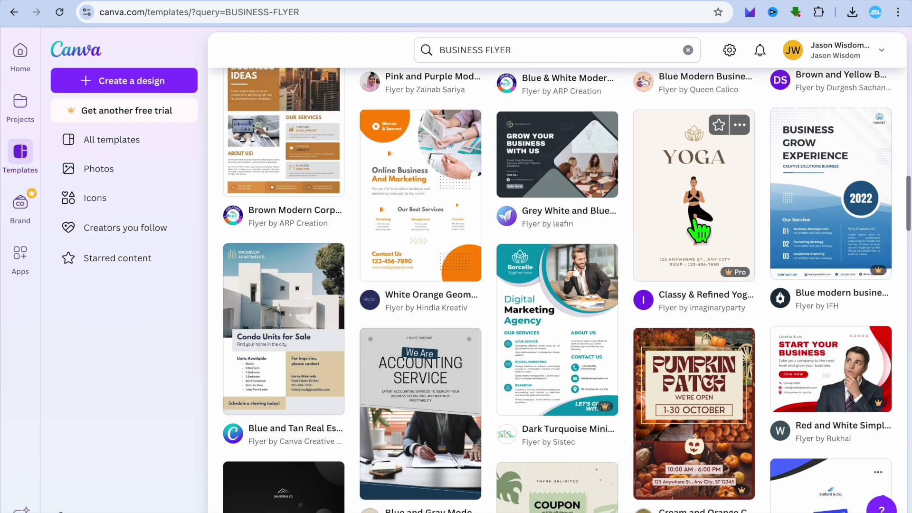
scroll(698, 231, "down", 8)
scroll(698, 232, "up", 10)
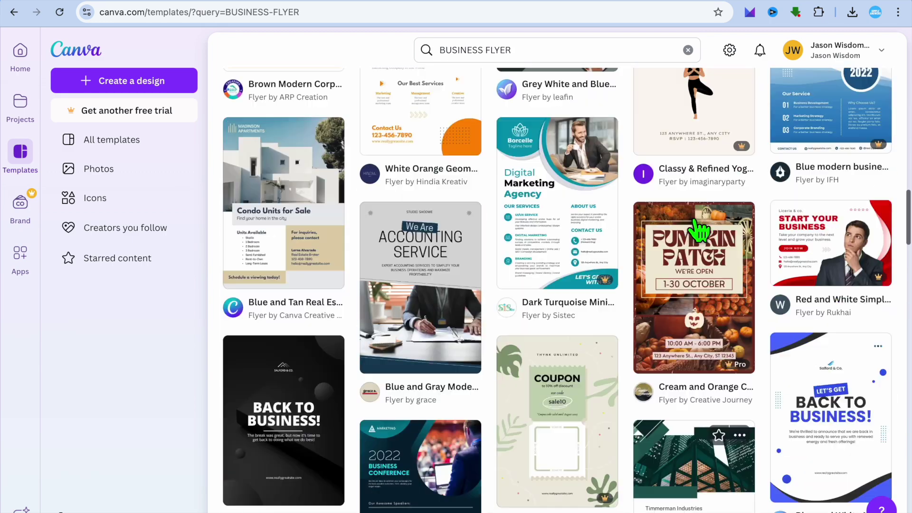
Change the search to 'real estate flyers' and browse the resulting flyer templates
left_click(486, 50)
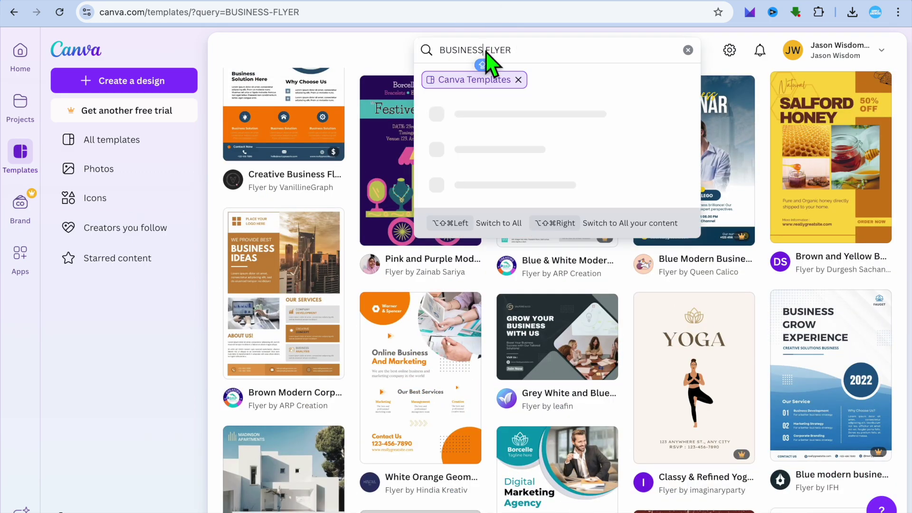
key("BackSpace")
key("BackSpace")
key("BackSpace")
key("BackSpace")
key("BackSpace")
key("BackSpace")
key("BackSpace")
key("BackSpace")
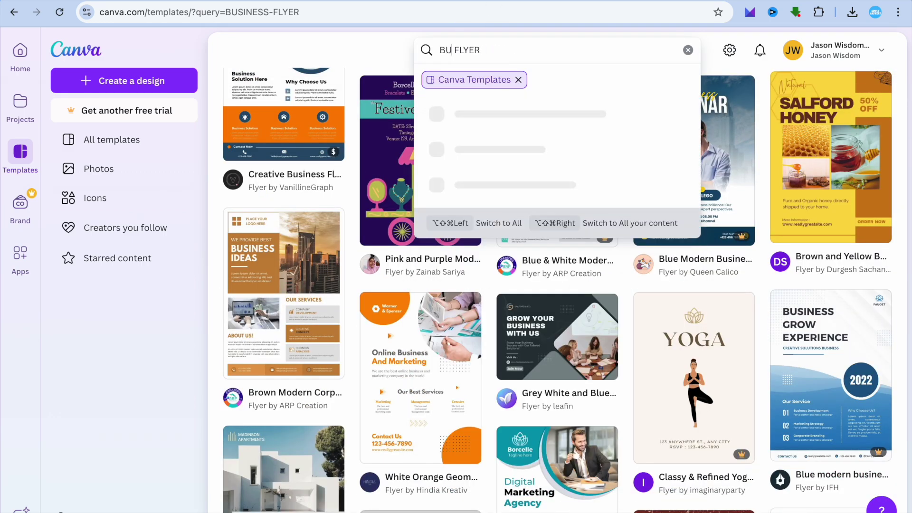
type("REAL")
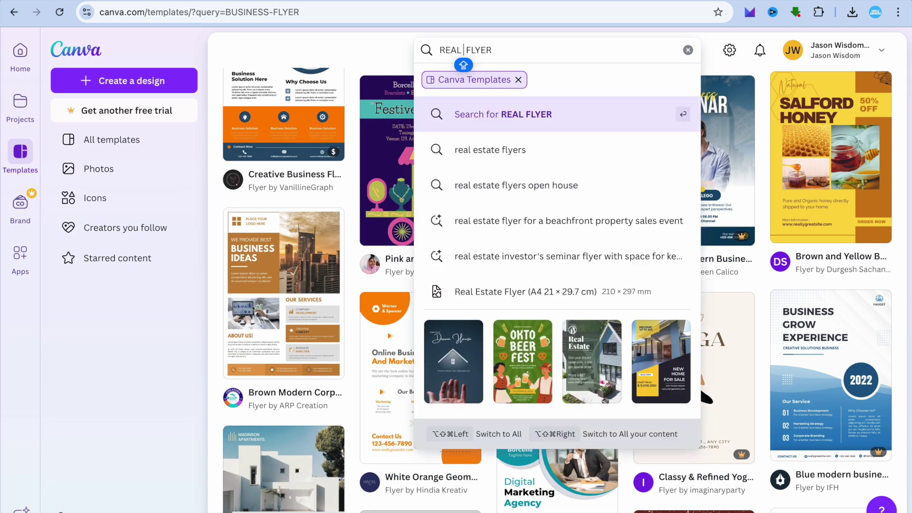
left_click(518, 152)
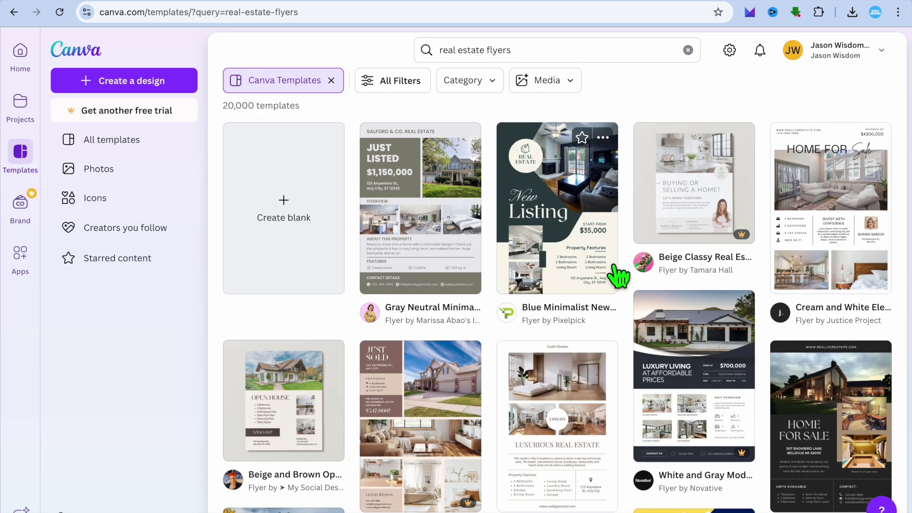
scroll(579, 245, "down", 5)
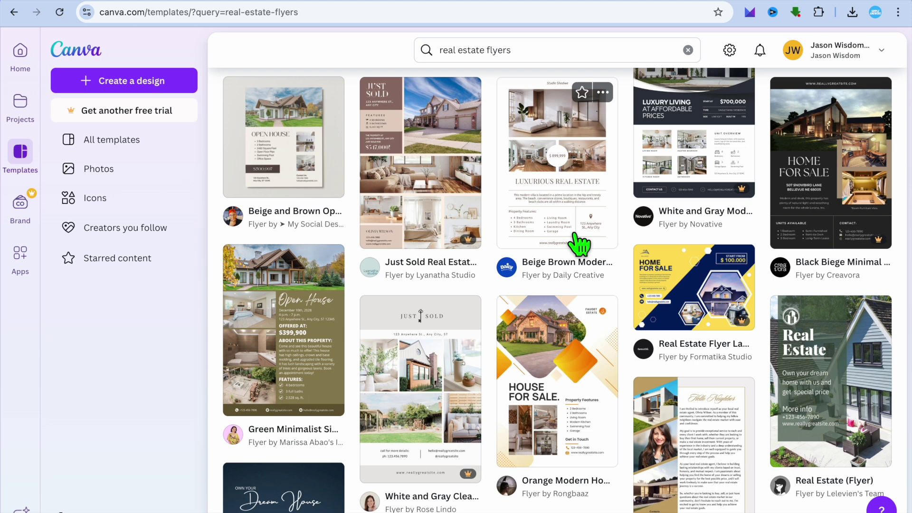
scroll(579, 245, "down", 1)
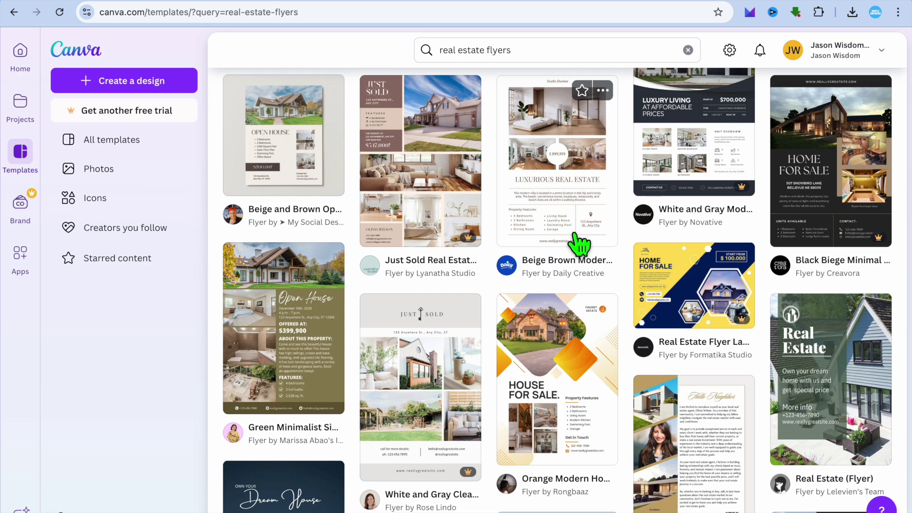
Go back to the 'BUSINESS FLYER' results and scroll to the Accounting Service flyer
left_click(15, 12)
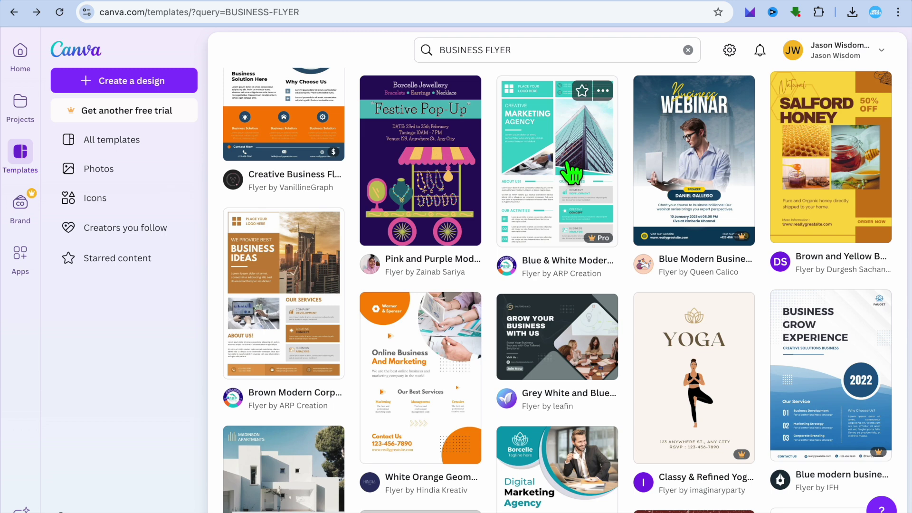
scroll(571, 174, "up", 1)
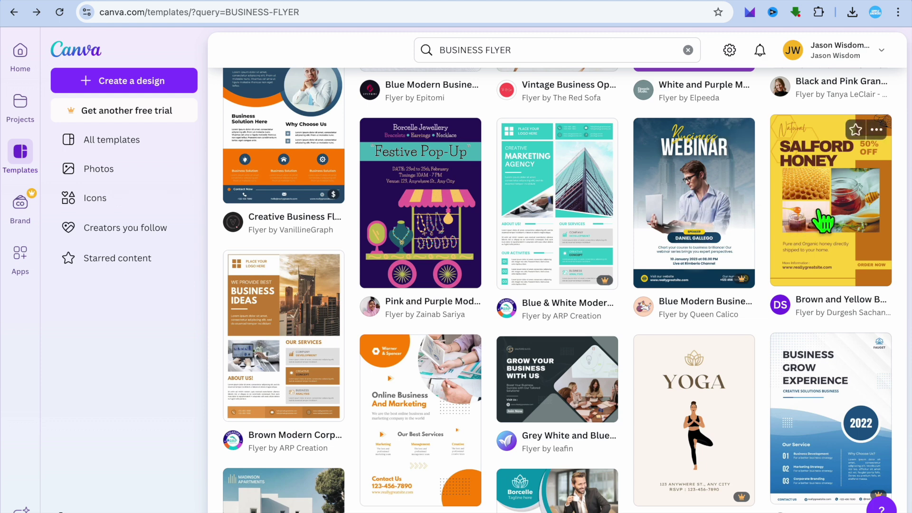
scroll(823, 221, "down", 5)
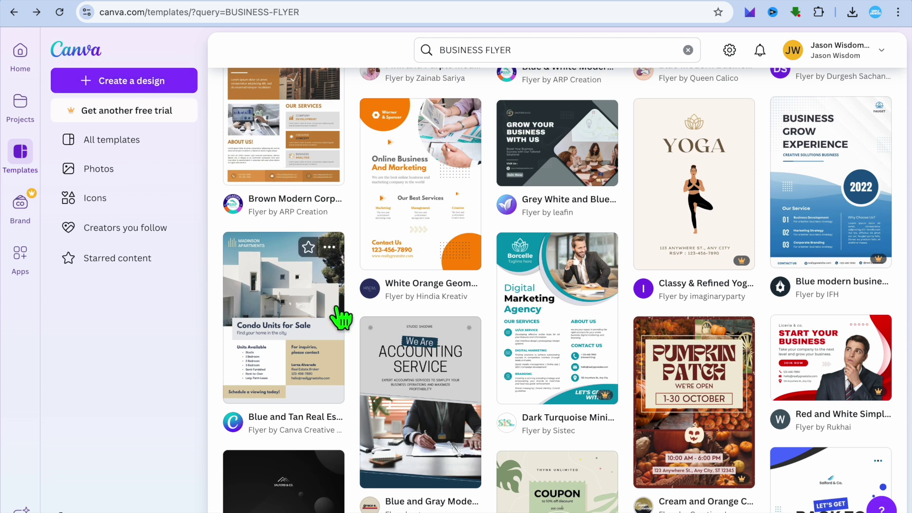
scroll(340, 317, "down", 3)
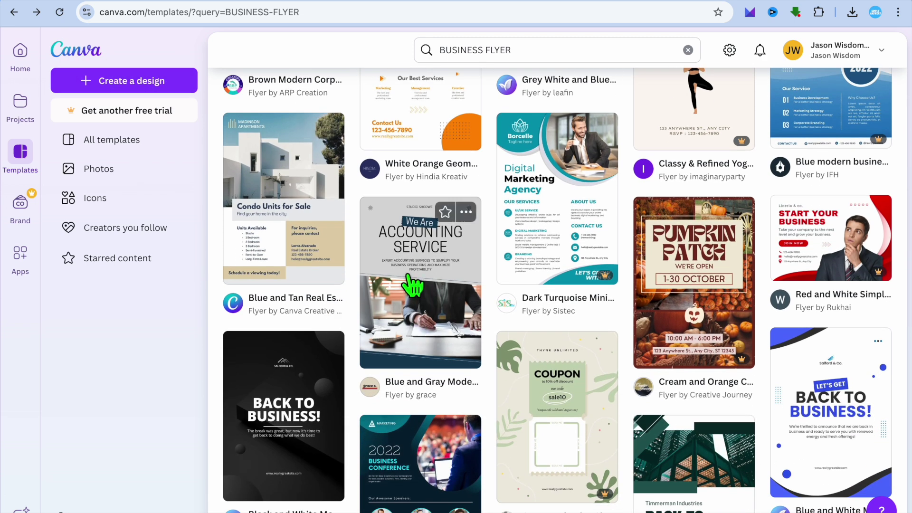
Preview the Accounting Service flyer and start customizing a copy of it
left_click(424, 288)
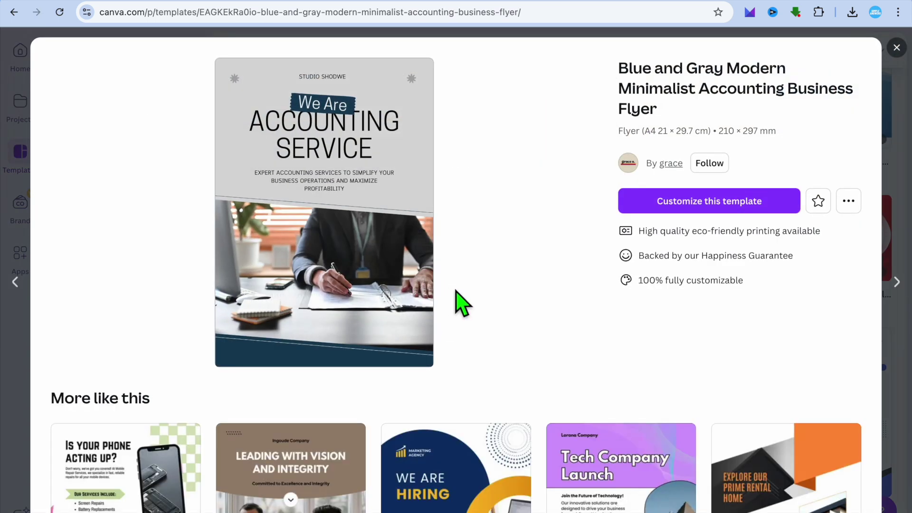
left_click(712, 209)
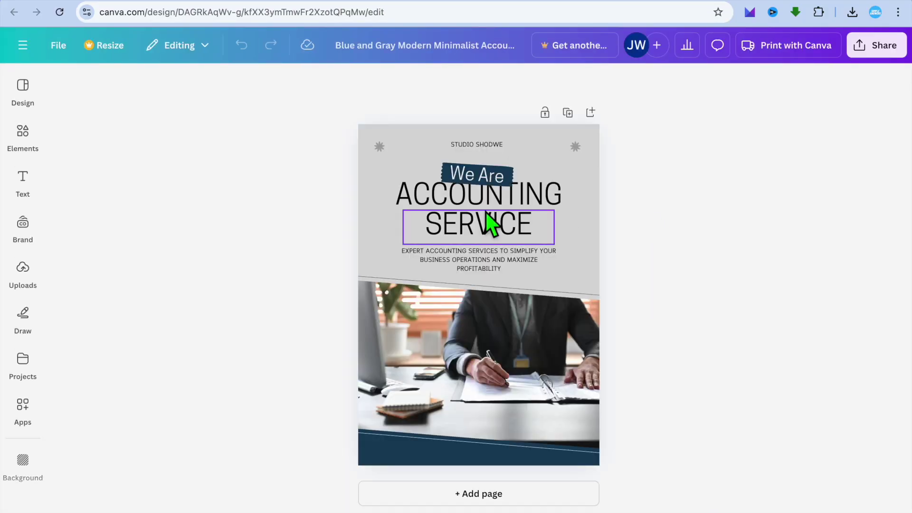
Select the flyer's desk photo and show the Uploads image library
left_click(491, 237)
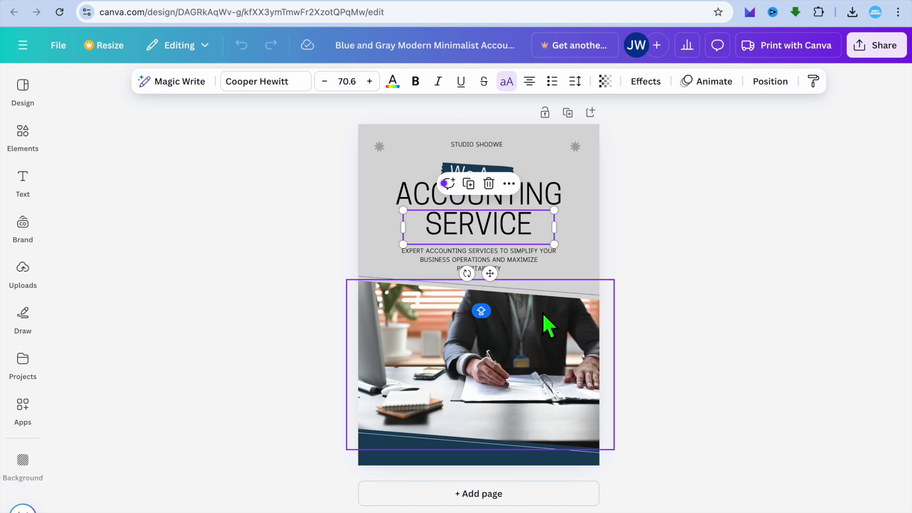
left_click(461, 363)
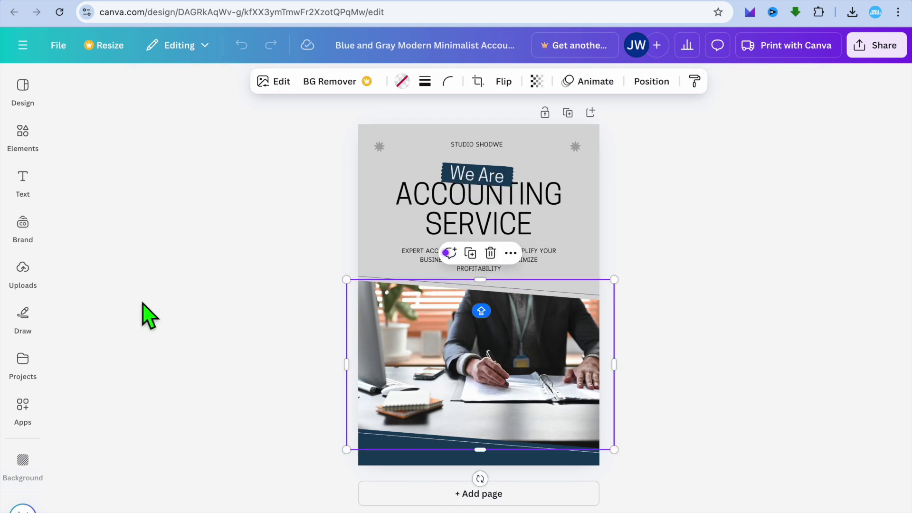
left_click(24, 285)
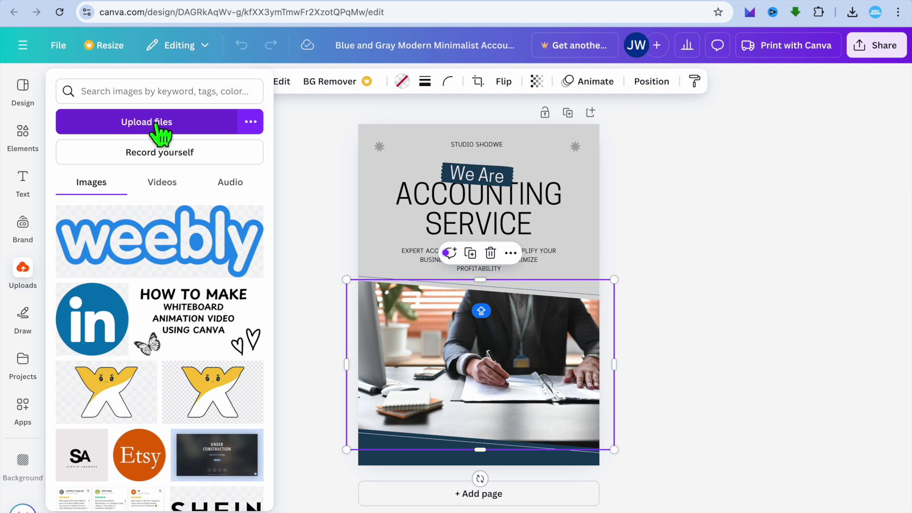
Search Elements photos for 'business woman' and drop the grey-blazer woman onto the desk photo
left_click(21, 135)
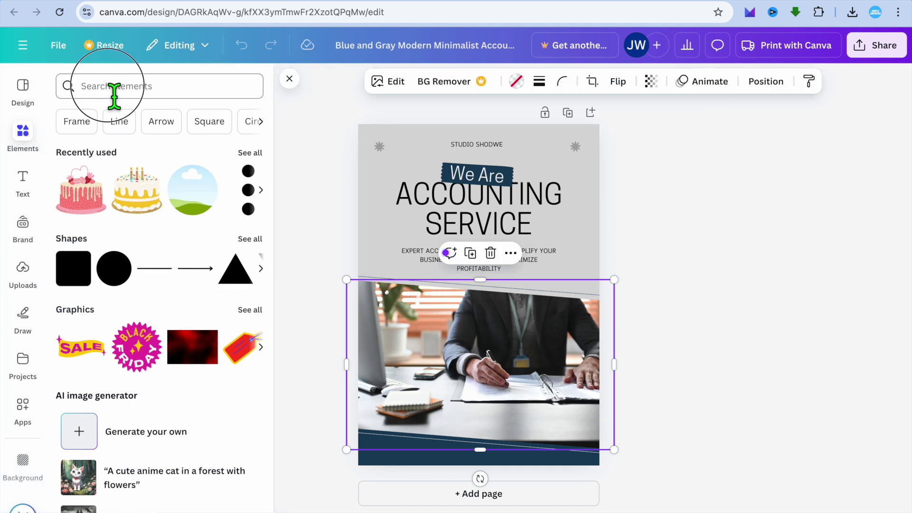
left_click(114, 93)
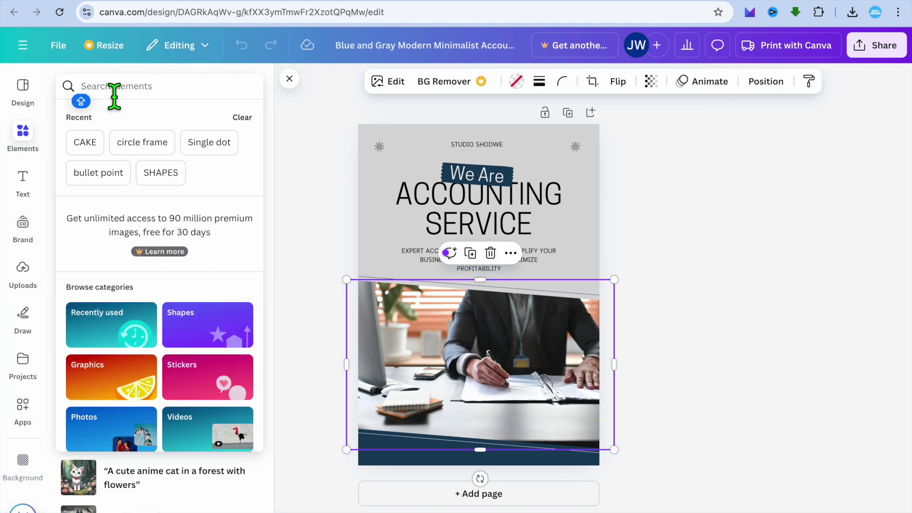
type("BUSI")
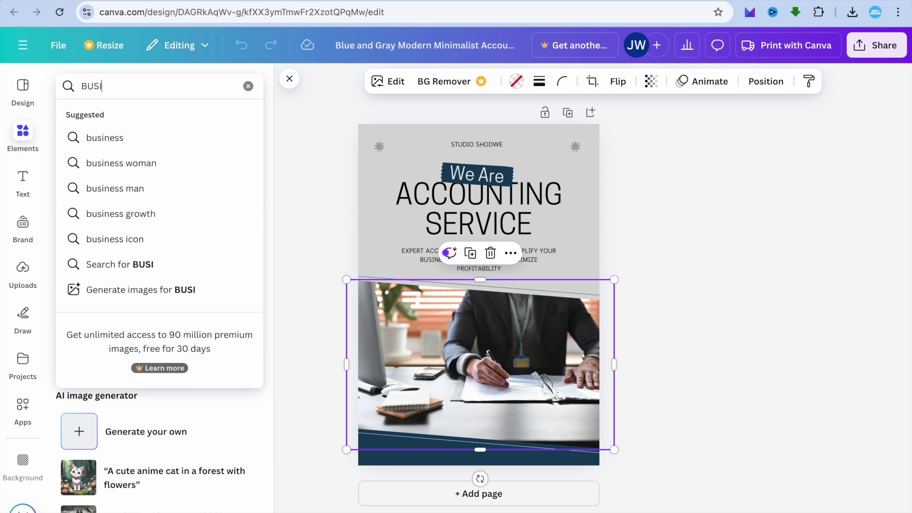
type("NES")
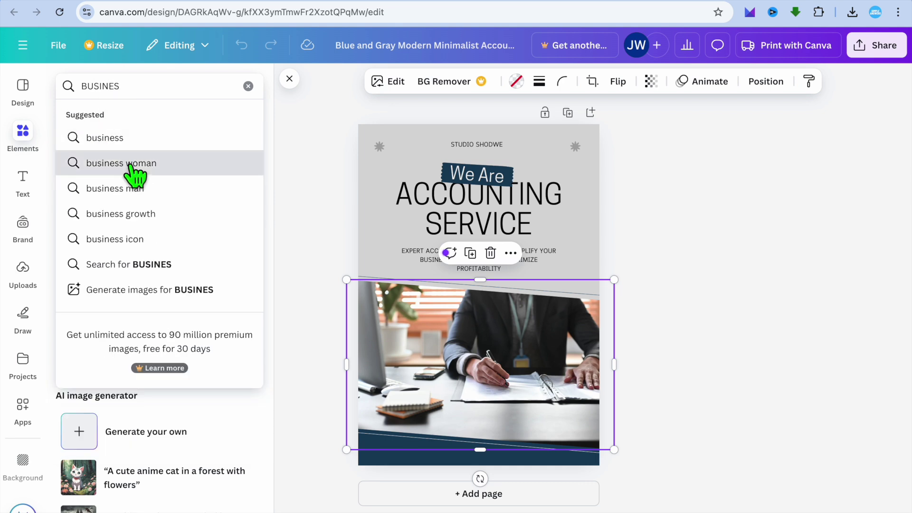
left_click(130, 163)
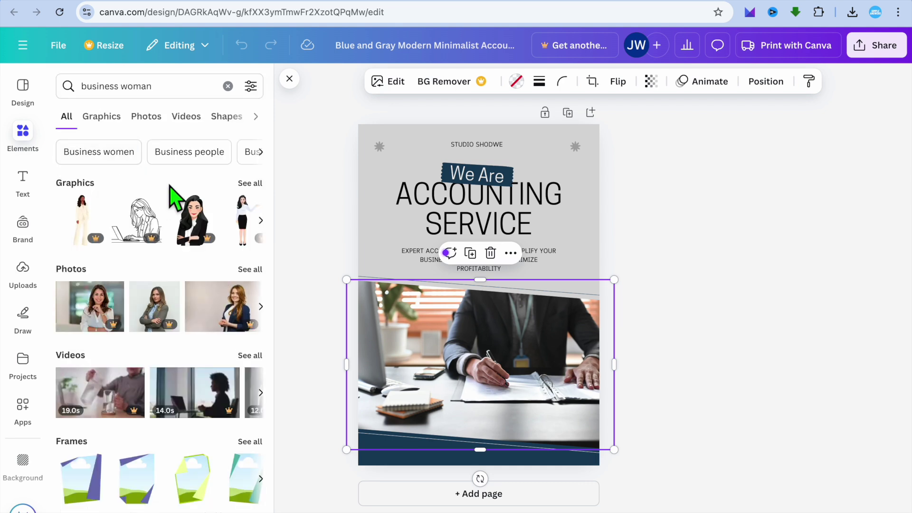
left_click(146, 118)
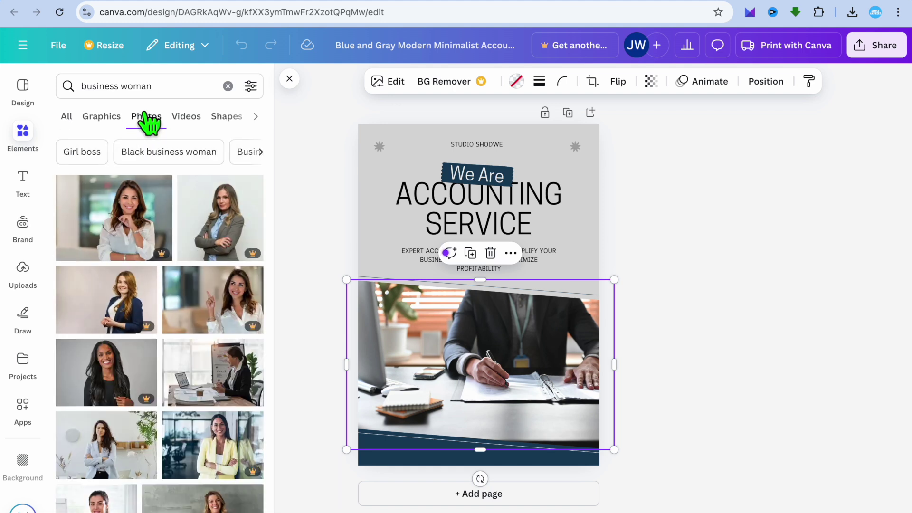
scroll(184, 323, "down", 4)
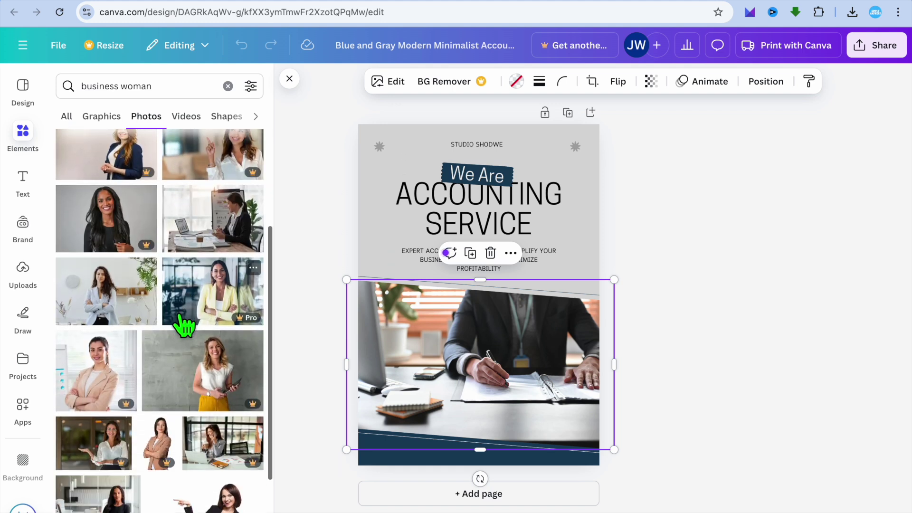
left_click_drag(112, 311, 480, 392)
left_click(698, 362)
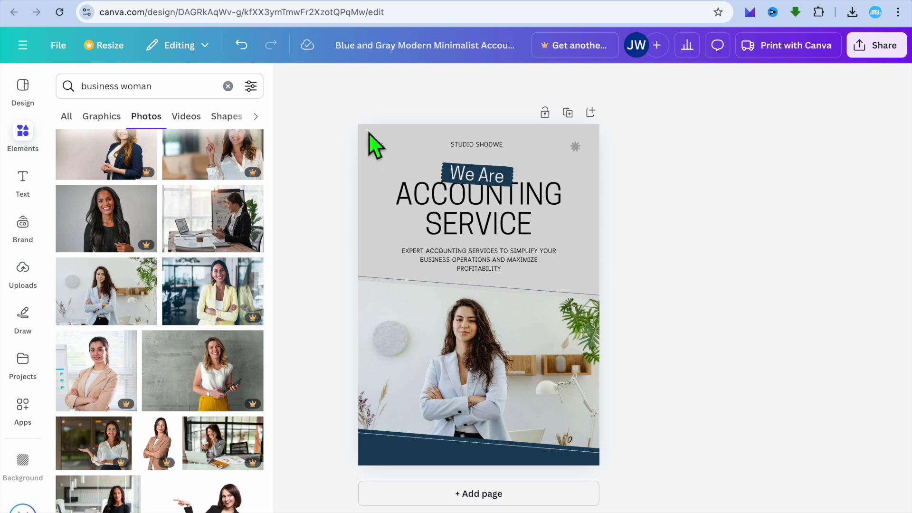
Set the page background to the yellow solid colour in place of light grey
left_click(369, 134)
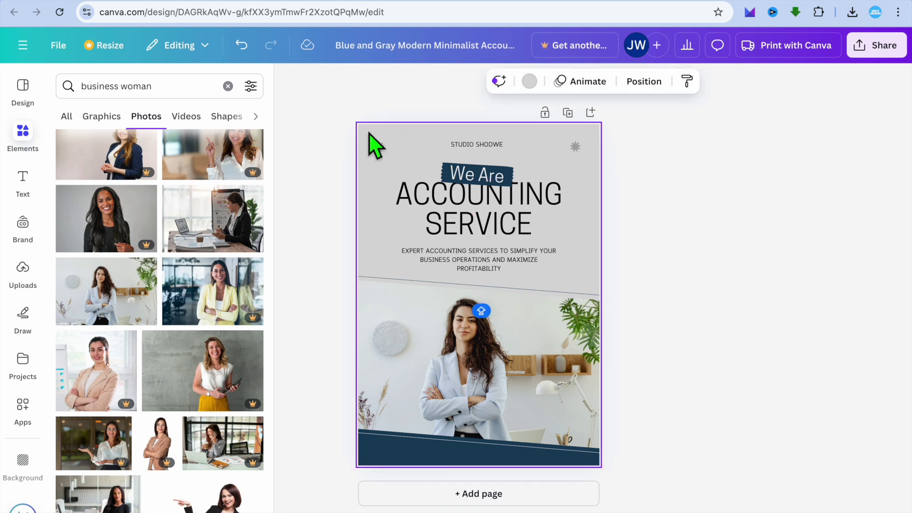
left_click(530, 82)
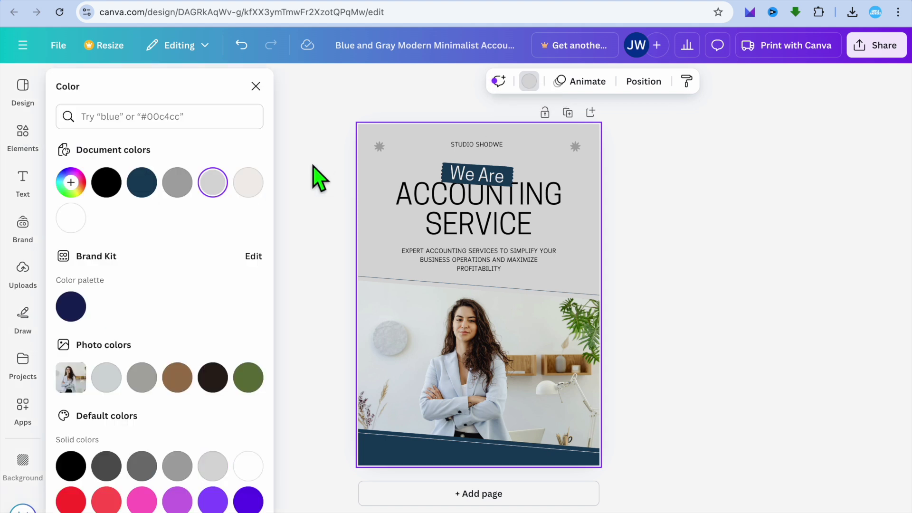
scroll(228, 289, "down", 5)
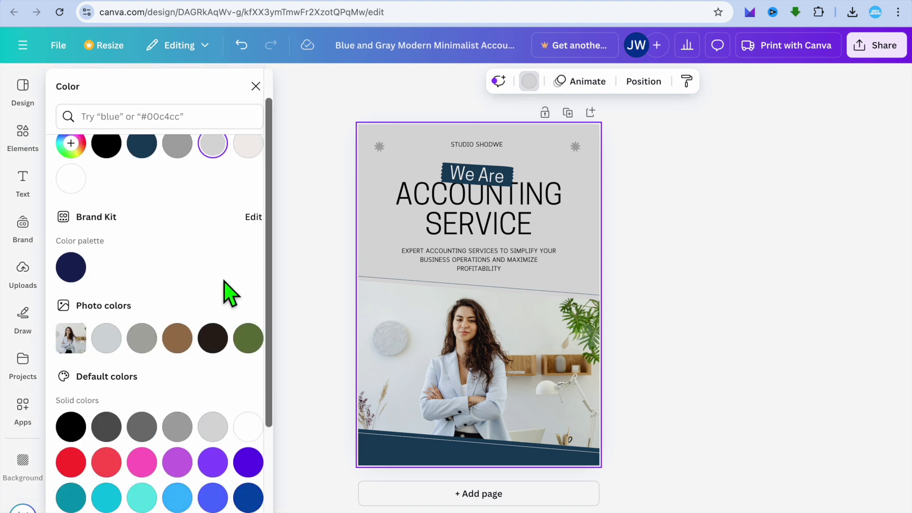
scroll(228, 292, "down", 1)
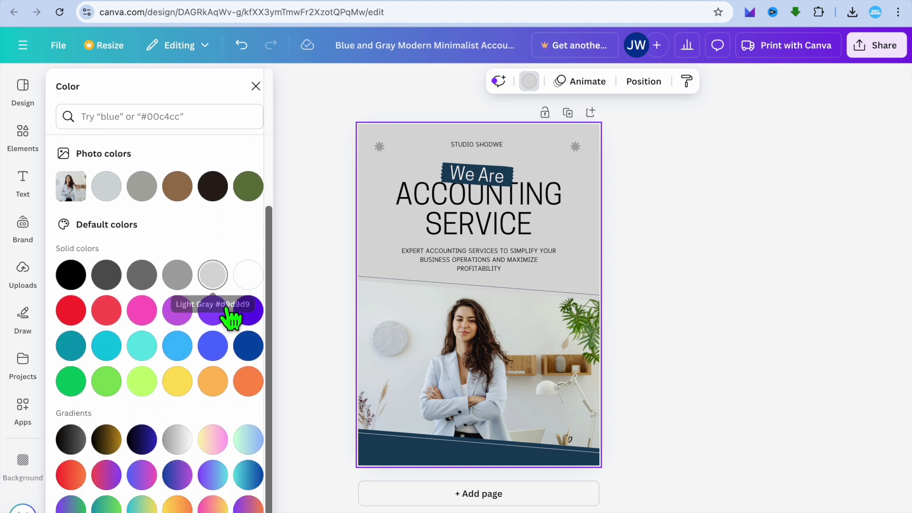
left_click(179, 383)
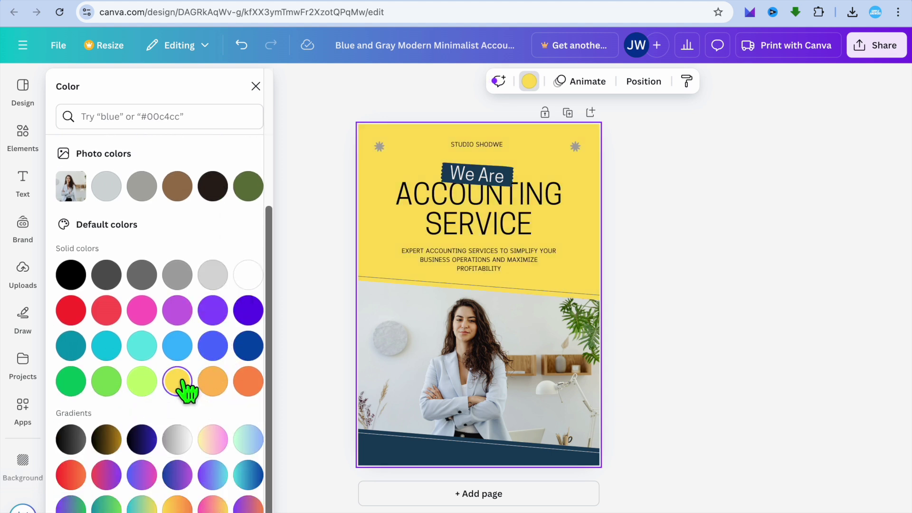
left_click(325, 301)
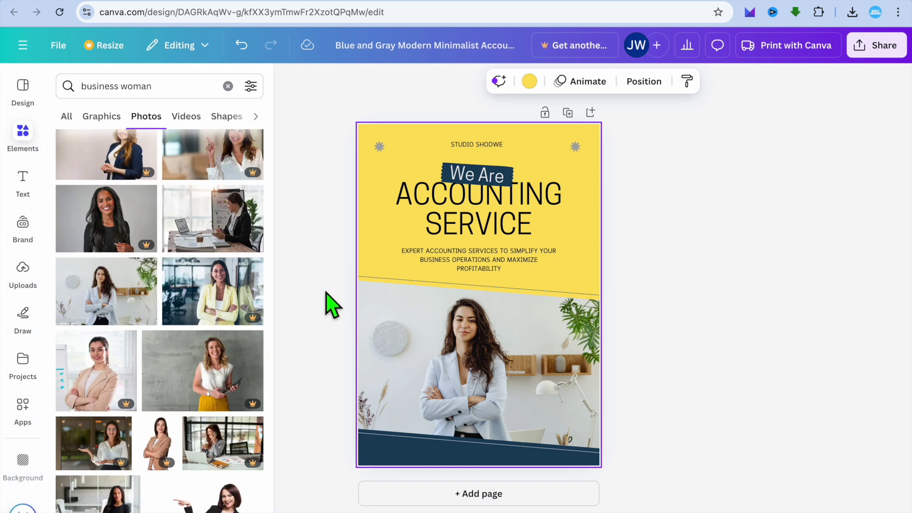
left_click(672, 274)
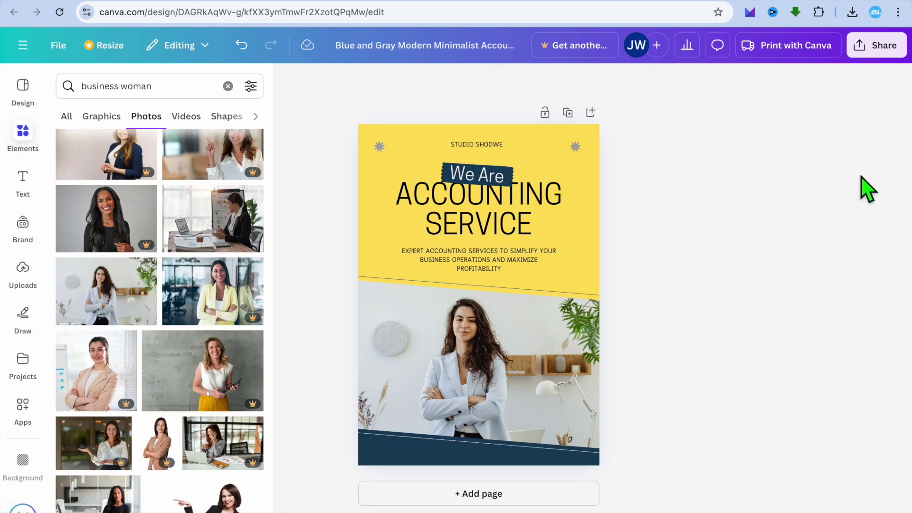
left_click(877, 59)
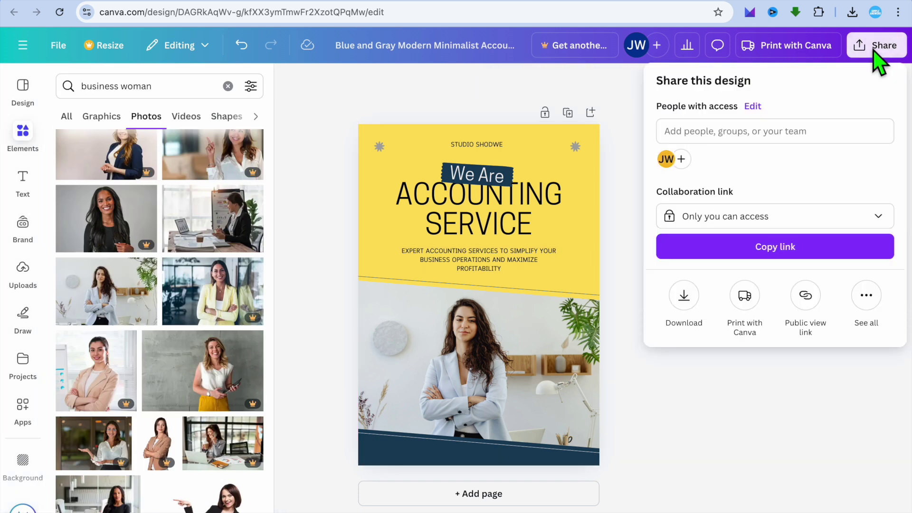
left_click(683, 297)
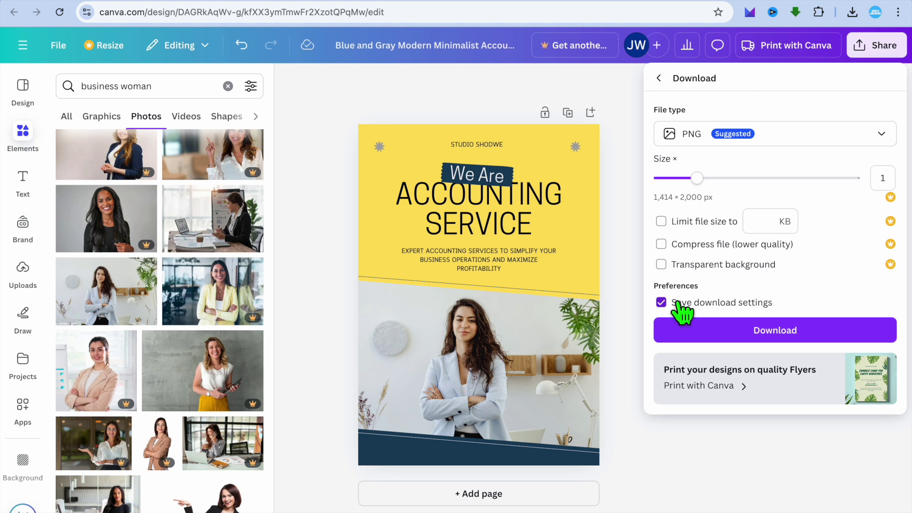
left_click(882, 137)
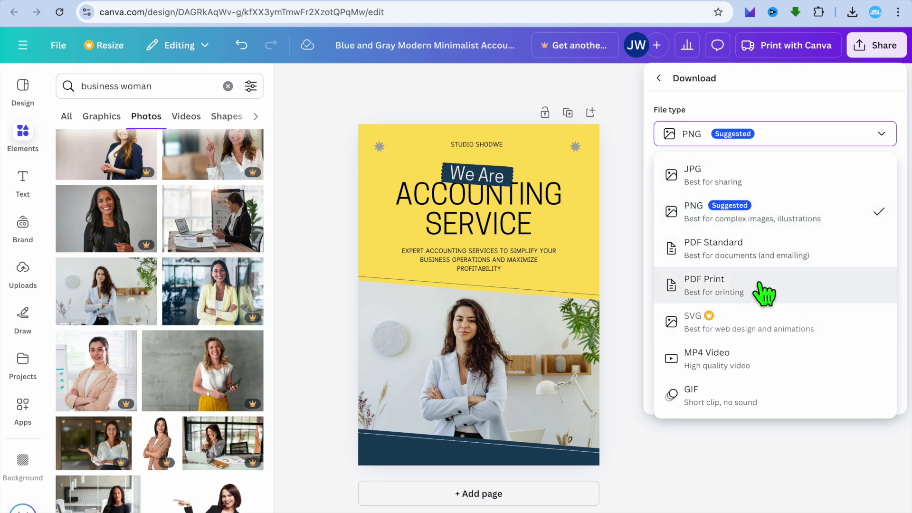
left_click(769, 218)
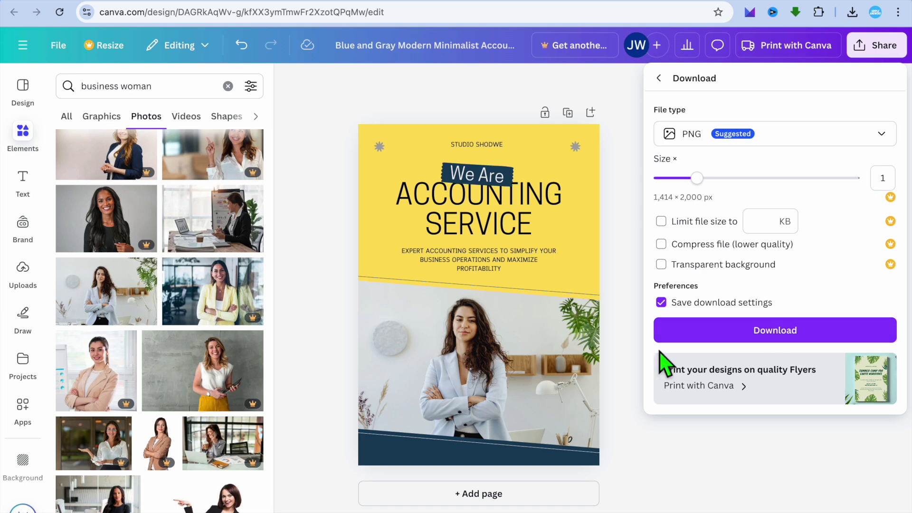
left_click(642, 353)
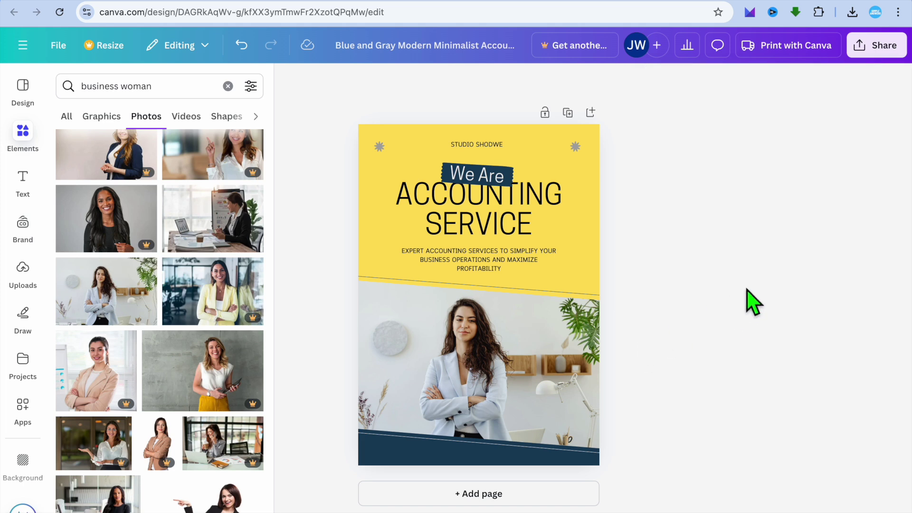